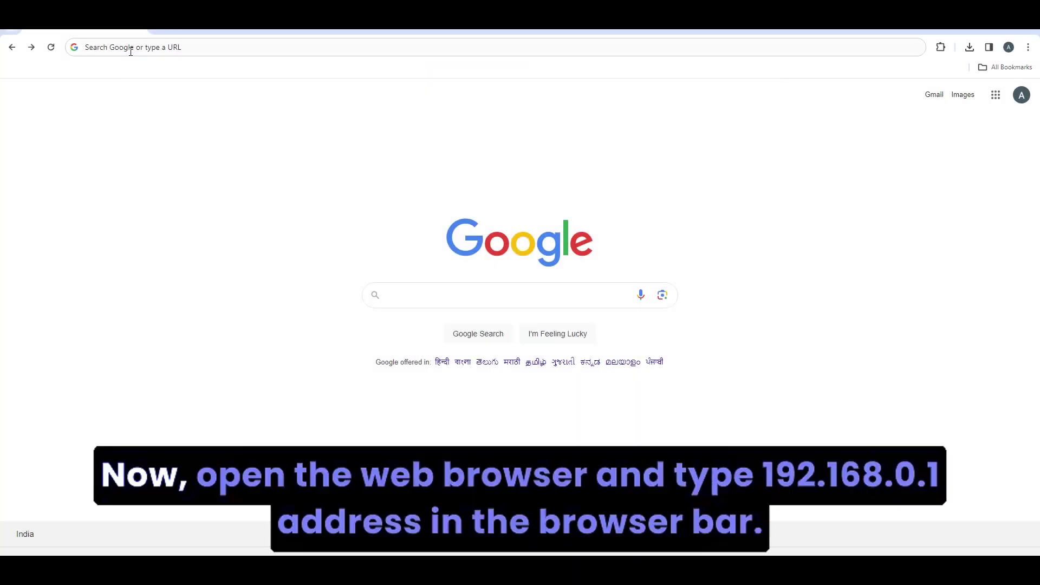
{"action": "type", "text": "192"}
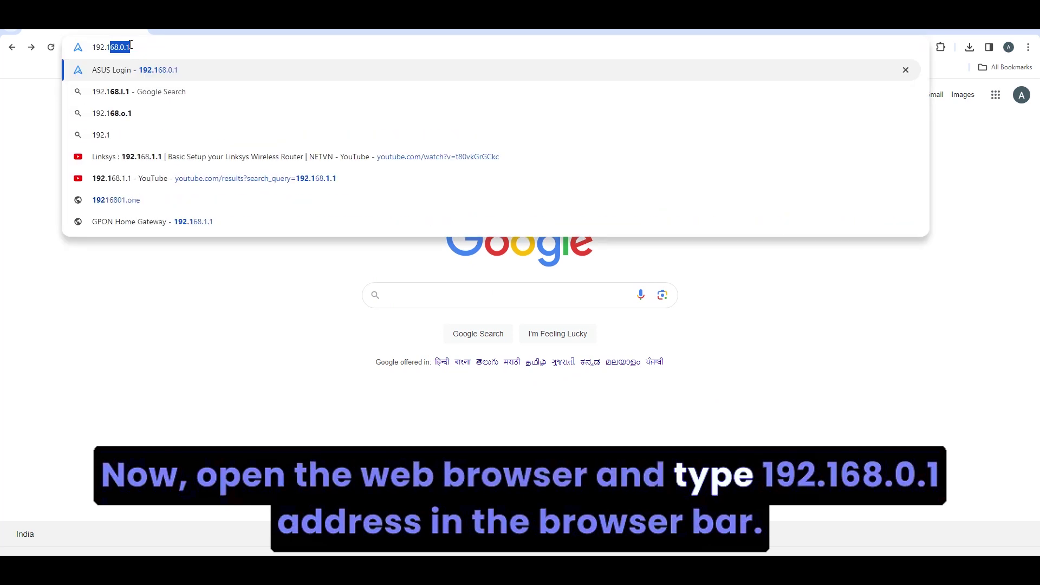
{"action": "type", "text": "."}
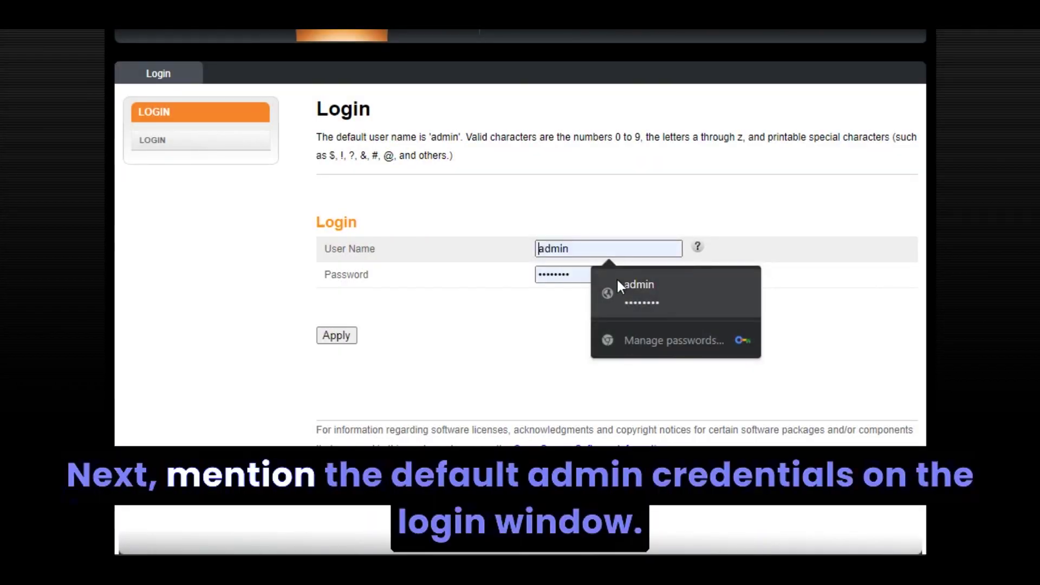
Fill in the saved admin credentials on the ARRIS router login page at 192.168.0.1
{"action": "left_click", "coordinate": [617, 277]}
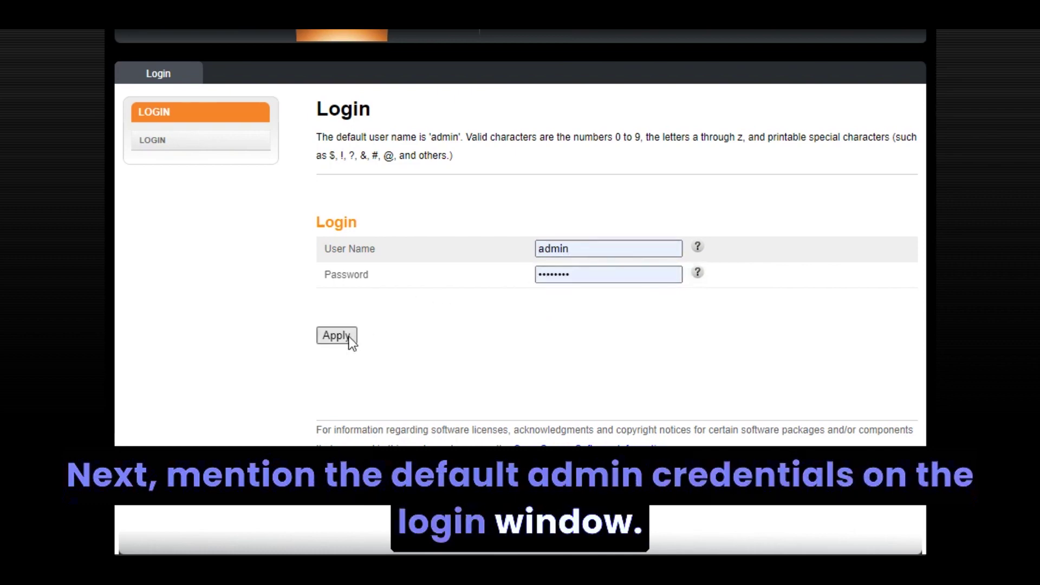